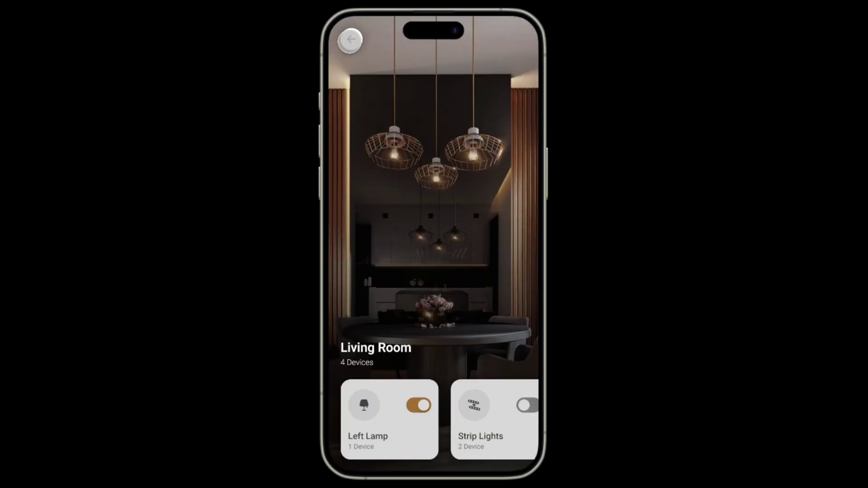
# - In the prototype, open Living Room, swipe through its device cards, and return Home
pyautogui.click(403, 288)
pyautogui.moveTo(508, 427); pyautogui.dragTo(248, 415)
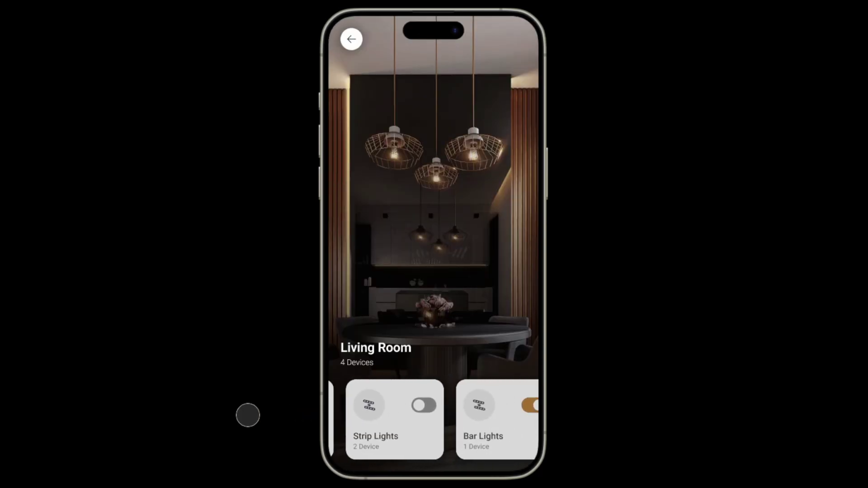
pyautogui.click(353, 42)
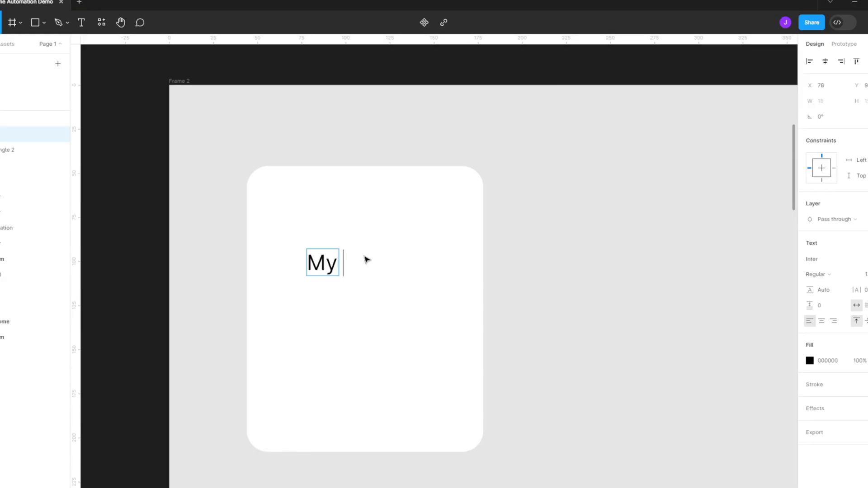
# - Add a 'My Devices' text label and move it up-left within the card
pyautogui.write('es')
pyautogui.press('Escape')
pyautogui.moveTo(335, 263); pyautogui.dragTo(302, 182)
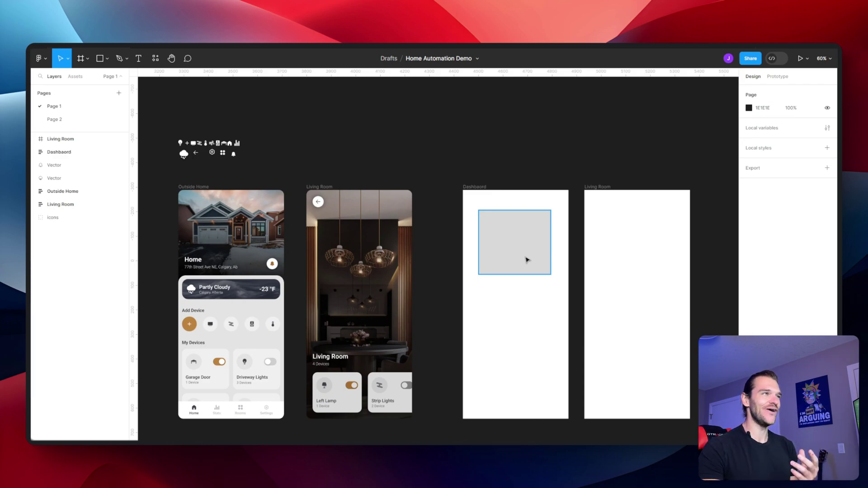
# - Zoom in on the icon set and screens, then open and close the Plugins list
pyautogui.click(378, 162)
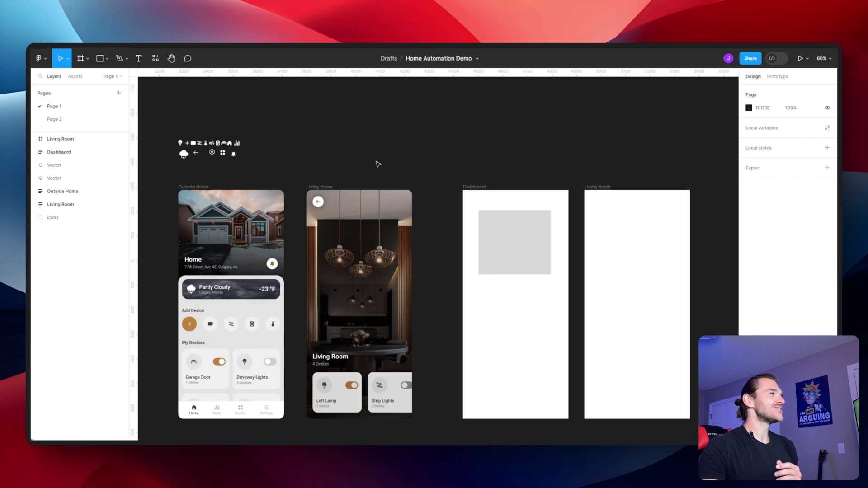
pyautogui.hscroll(-3, 378, 163)
pyautogui.scroll(5, 290, 162)
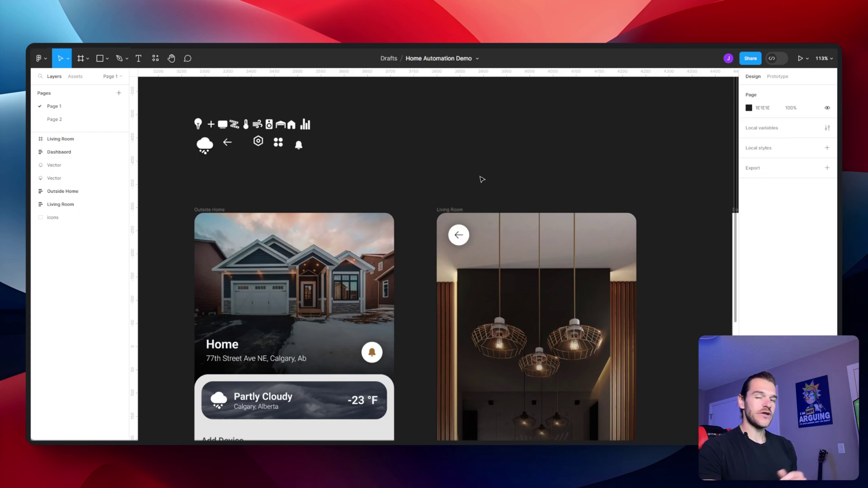
pyautogui.click(155, 58)
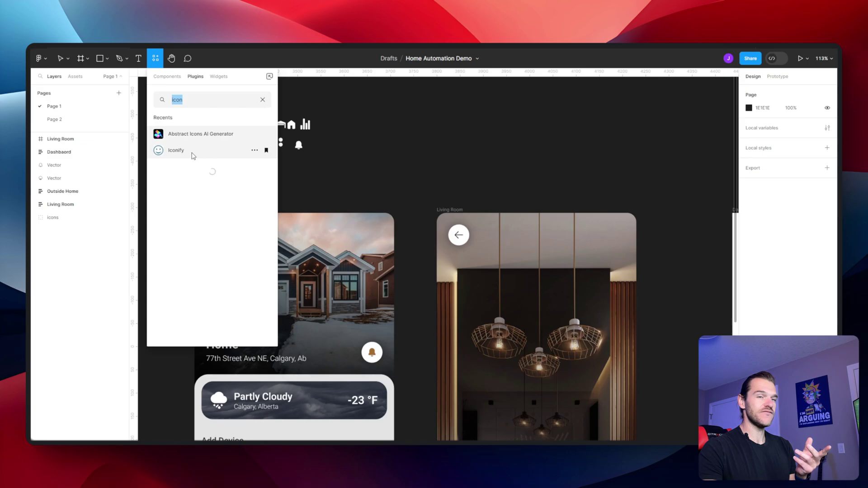
pyautogui.click(438, 155)
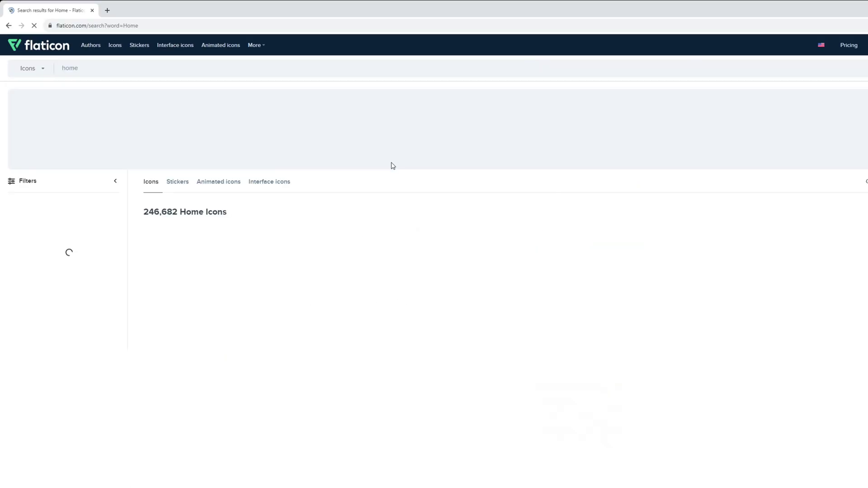
# - Browse Flaticon's 'home' results and inspect the pink circle home icon's details
pyautogui.scroll(-4, 407, 266)
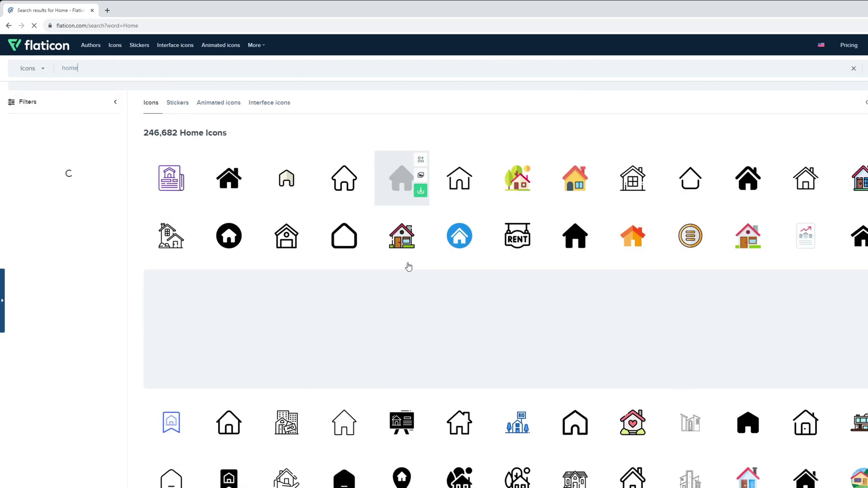
pyautogui.scroll(-5, 407, 265)
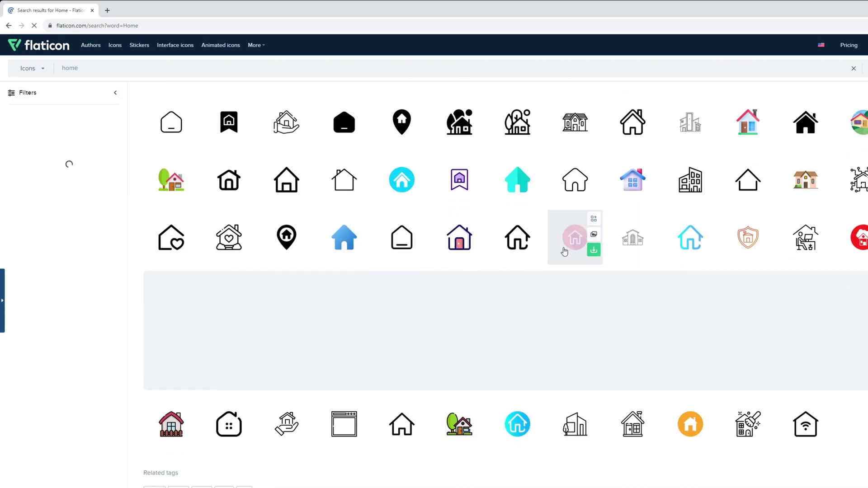
pyautogui.click(568, 242)
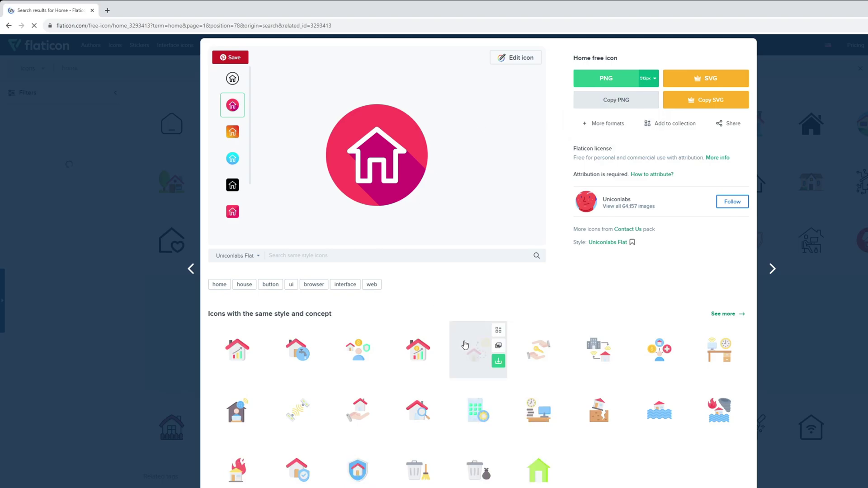
pyautogui.scroll(-3, 465, 347)
pyautogui.scroll(-3, 464, 347)
pyautogui.scroll(6, 772, 99)
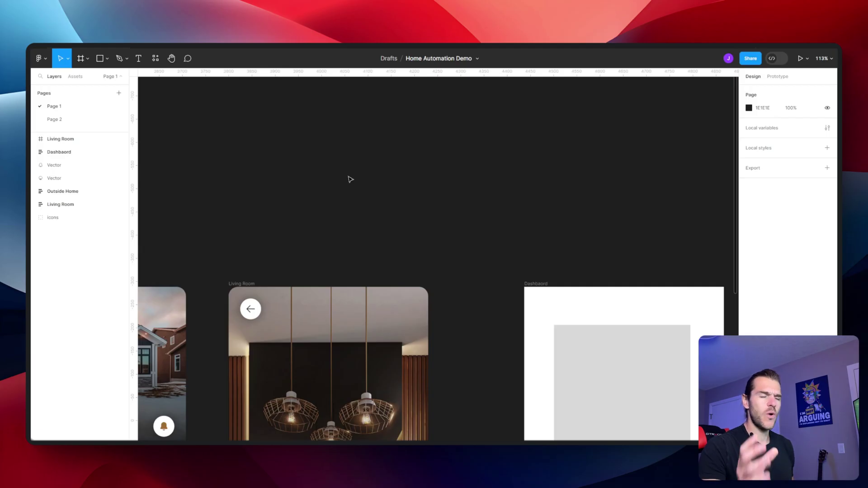
# - Draw a 541×239 frame named Icons above the screens and zoom to it
pyautogui.press('f')
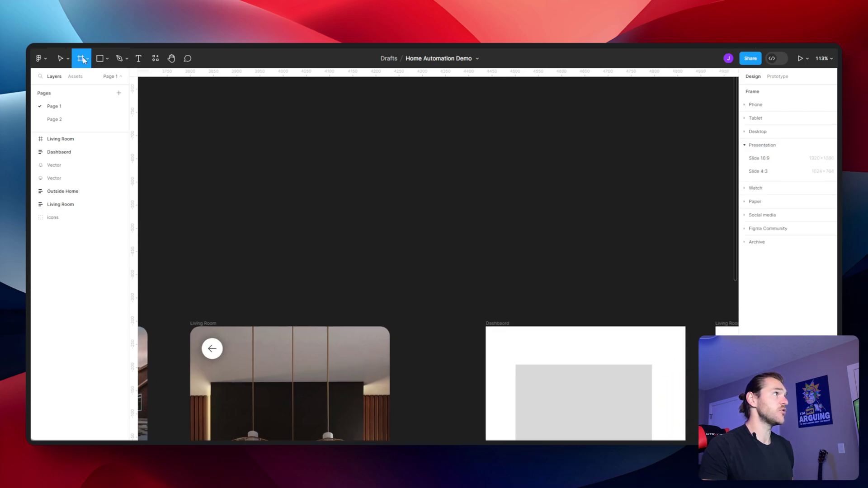
pyautogui.moveTo(266, 150); pyautogui.dragTo(517, 260)
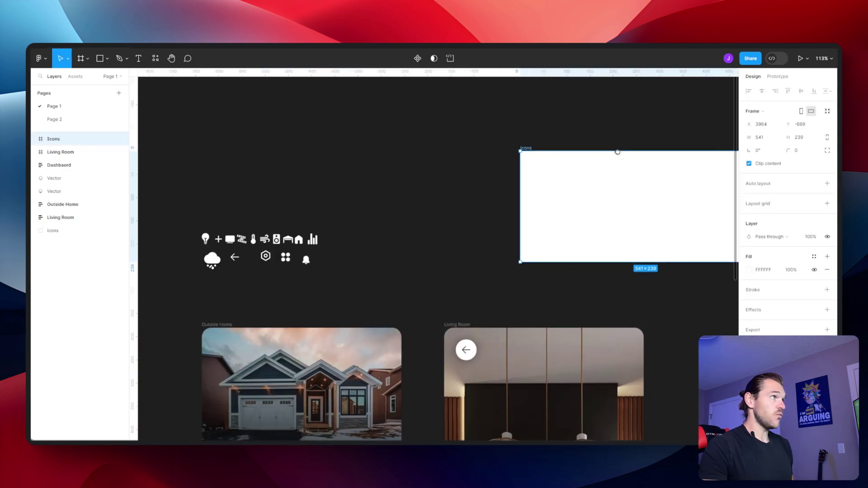
pyautogui.hscroll(-3, 618, 152)
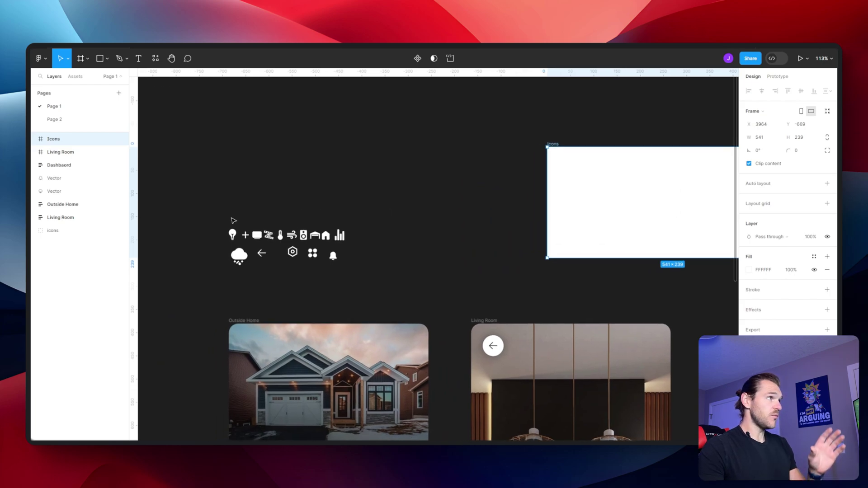
pyautogui.scroll(-10, 343, 203)
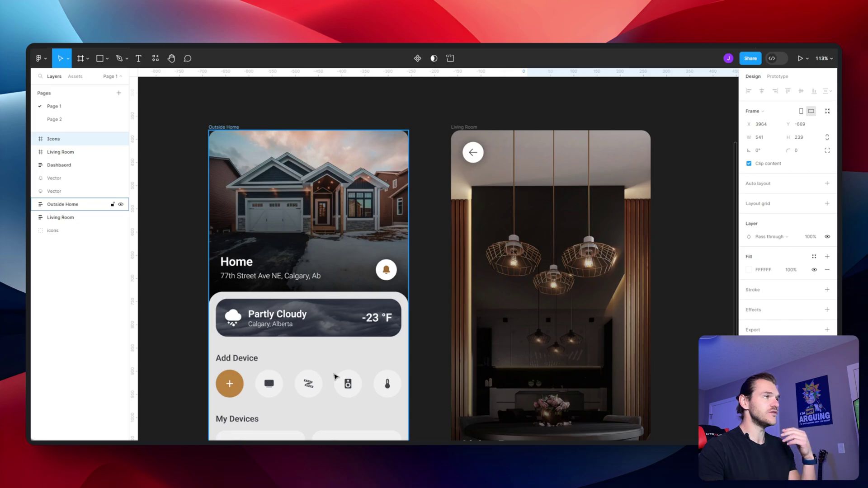
pyautogui.hotkey('shift', '2')
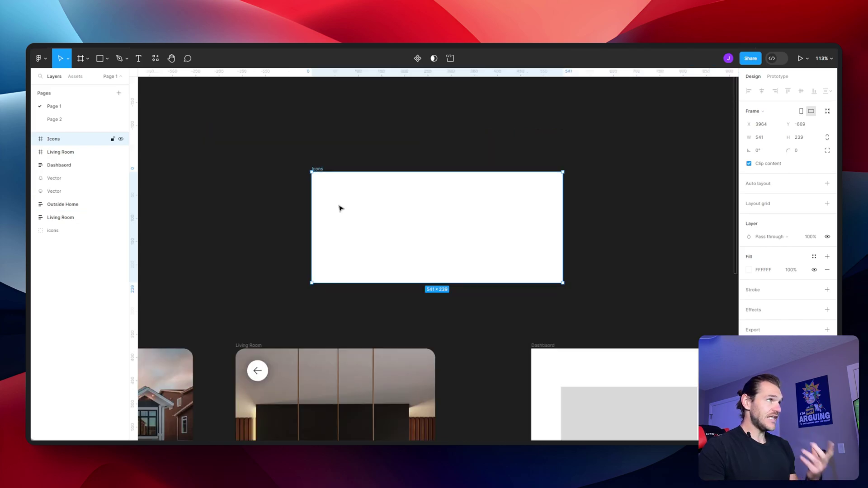
# - Give the Icons frame a grey ADACAC fill
pyautogui.click(749, 270)
pyautogui.moveTo(642, 270); pyautogui.dragTo(642, 279)
pyautogui.click(584, 178)
pyautogui.click(411, 198)
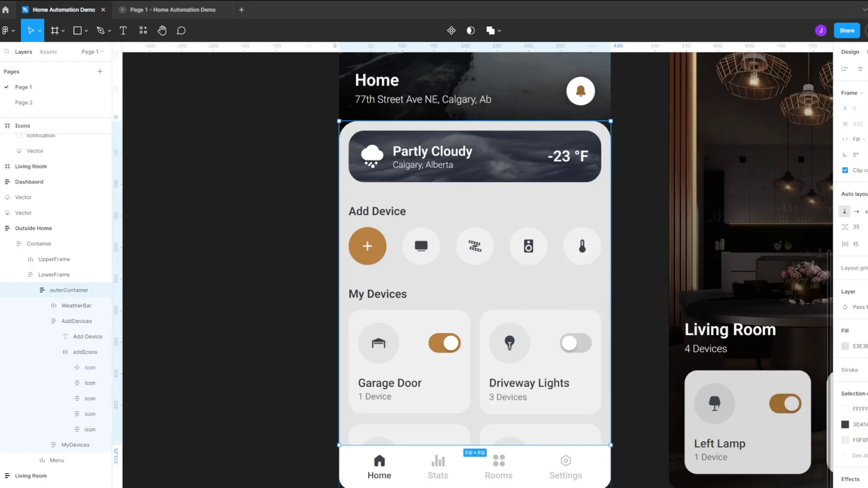
# - Make the second device icon a component, check local components, then open Plugins with Icons selected
pyautogui.click(365, 246)
pyautogui.click(366, 247)
pyautogui.click(427, 252)
pyautogui.click(410, 246)
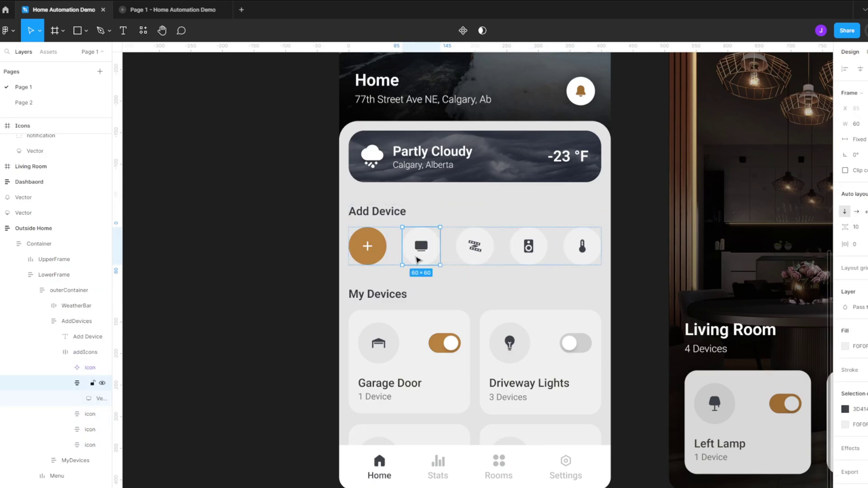
pyautogui.rightClick(409, 246)
pyautogui.click(463, 404)
pyautogui.click(48, 52)
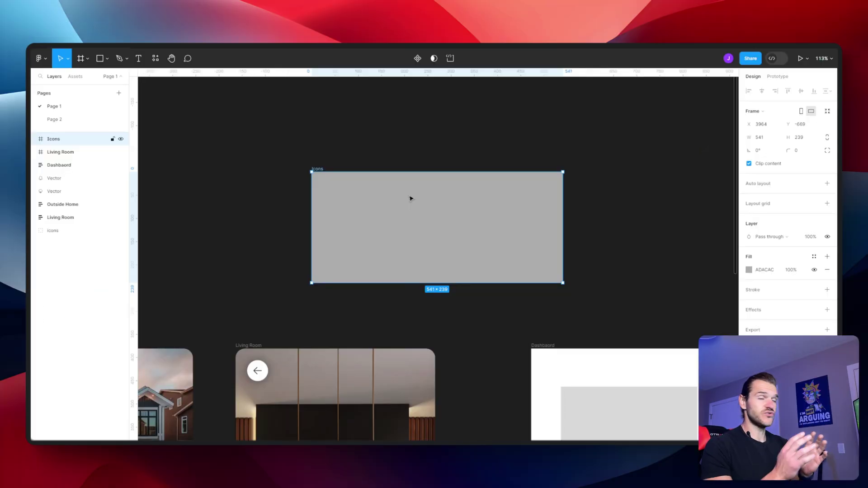
pyautogui.press('Escape')
pyautogui.click(364, 209)
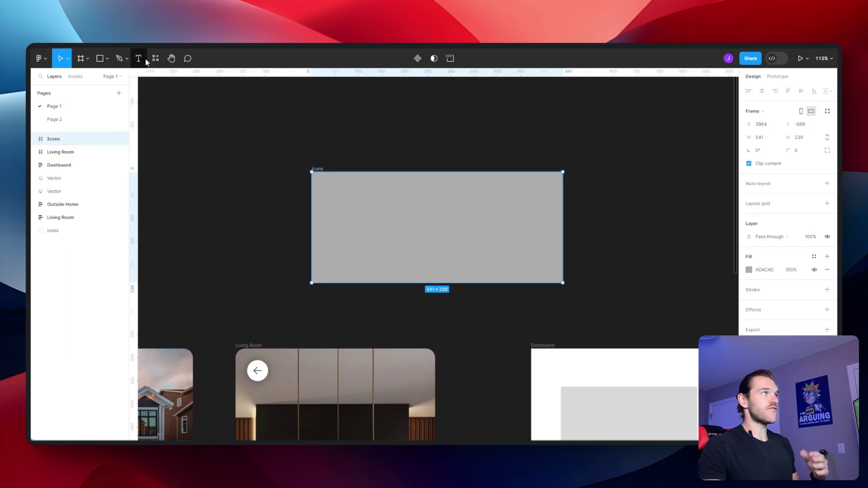
pyautogui.click(157, 63)
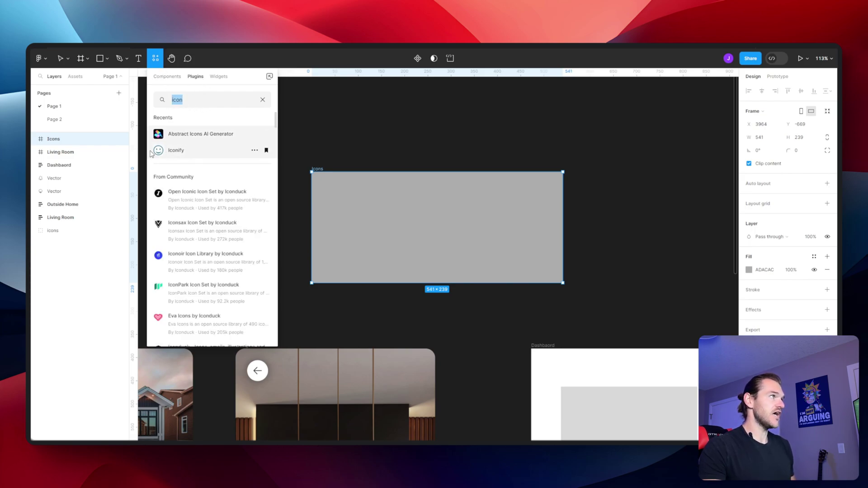
# - Browse Iconify's bulb results, then close the plugin and pan to the existing icon row
pyautogui.click(175, 151)
pyautogui.moveTo(190, 108); pyautogui.dragTo(300, 107)
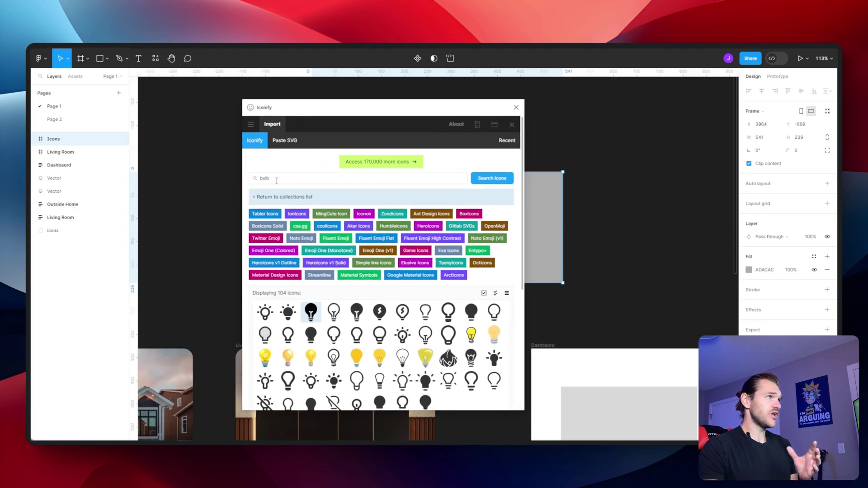
pyautogui.click(483, 180)
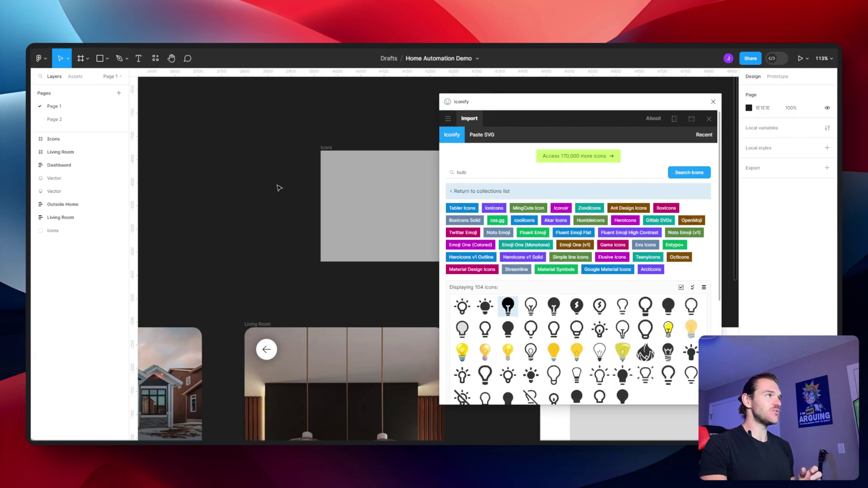
pyautogui.click(478, 171)
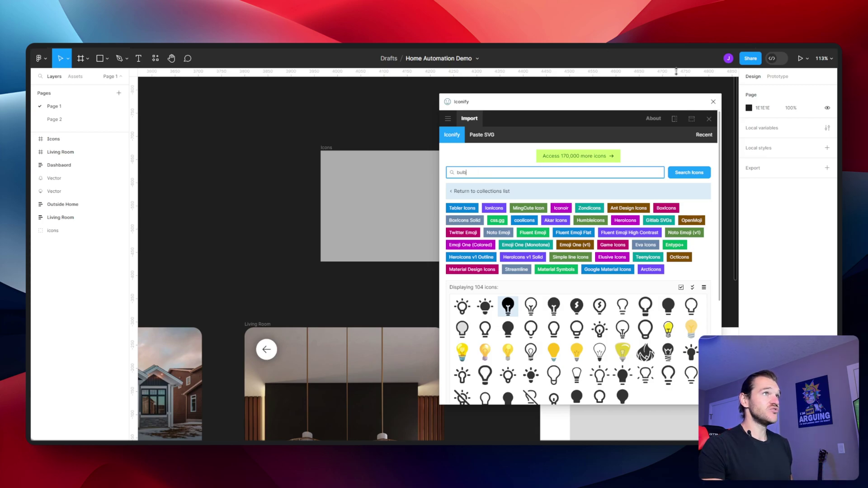
pyautogui.click(713, 102)
pyautogui.moveTo(345, 236); pyautogui.dragTo(561, 160)
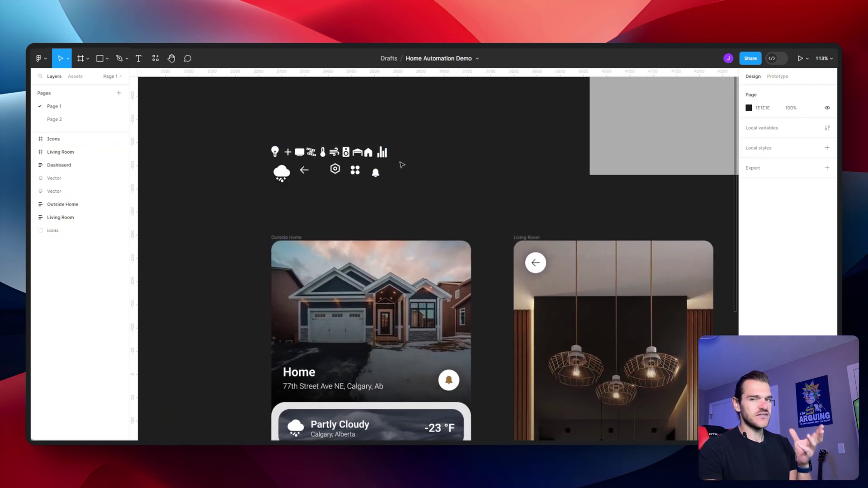
# - Pan the canvas to bring the gray Icons frame and the Home card's Add Device section into view
pyautogui.scroll(-5, 402, 165)
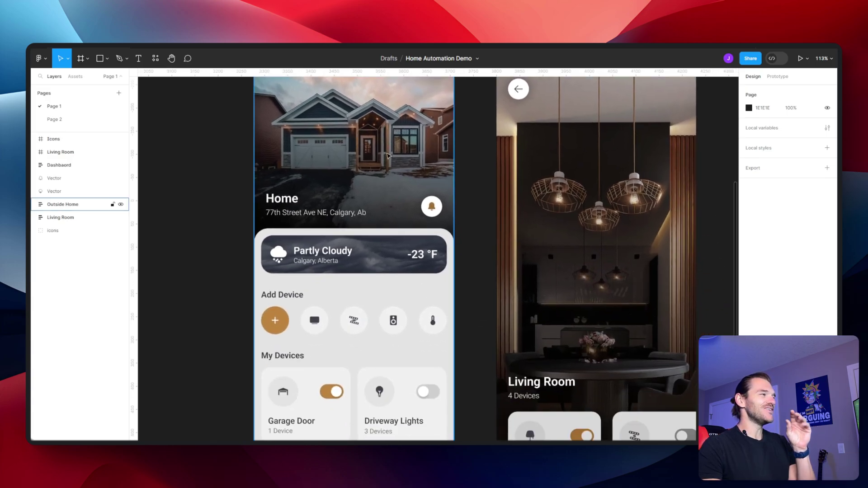
pyautogui.moveTo(470, 166); pyautogui.dragTo(372, 350)
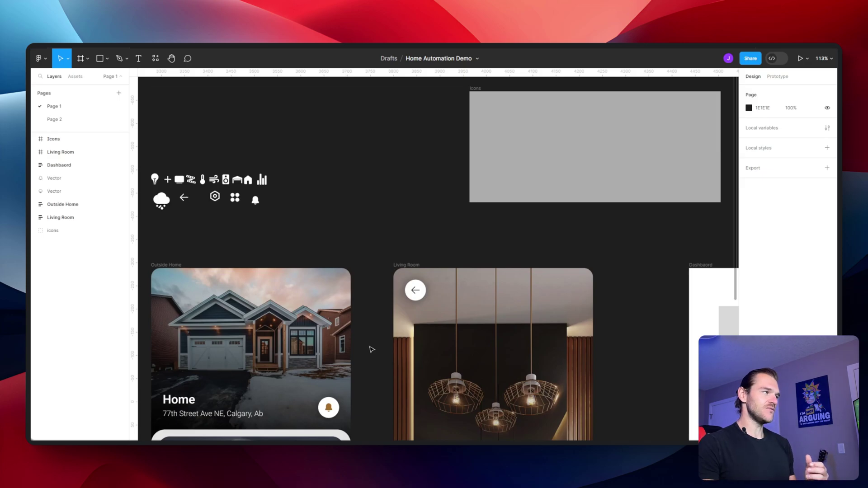
pyautogui.moveTo(356, 353); pyautogui.dragTo(418, 239)
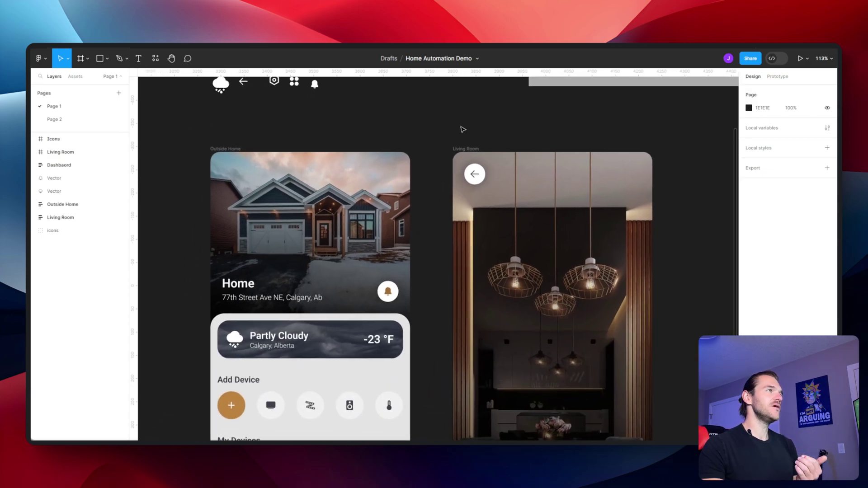
pyautogui.moveTo(463, 129); pyautogui.dragTo(418, 172)
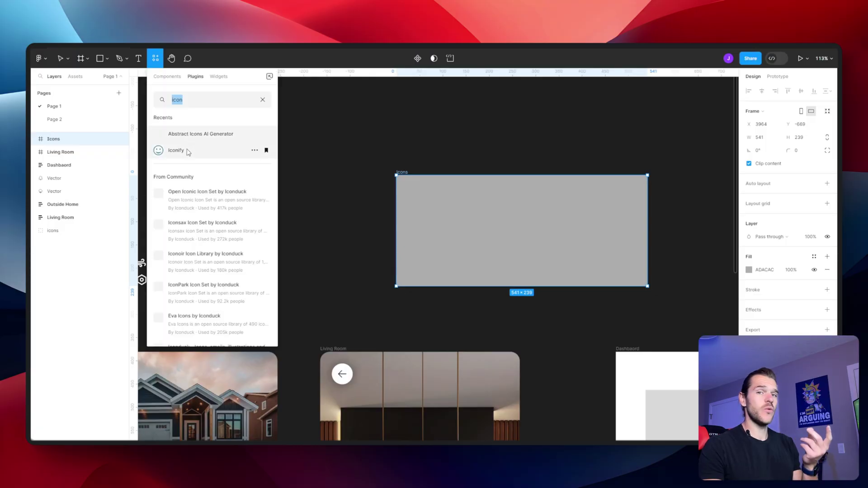
# - Import the ion:bulb icon from Iconify into the Icons frame, white and 25 px tall
pyautogui.click(188, 153)
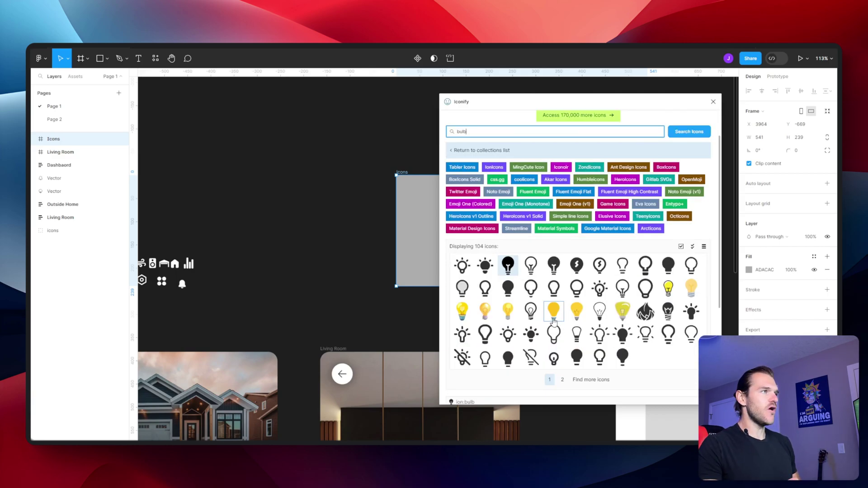
pyautogui.click(508, 268)
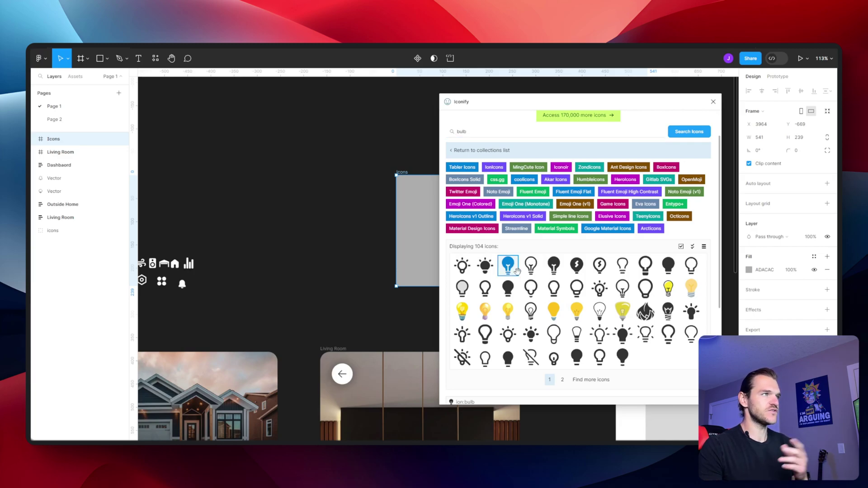
pyautogui.click(517, 272)
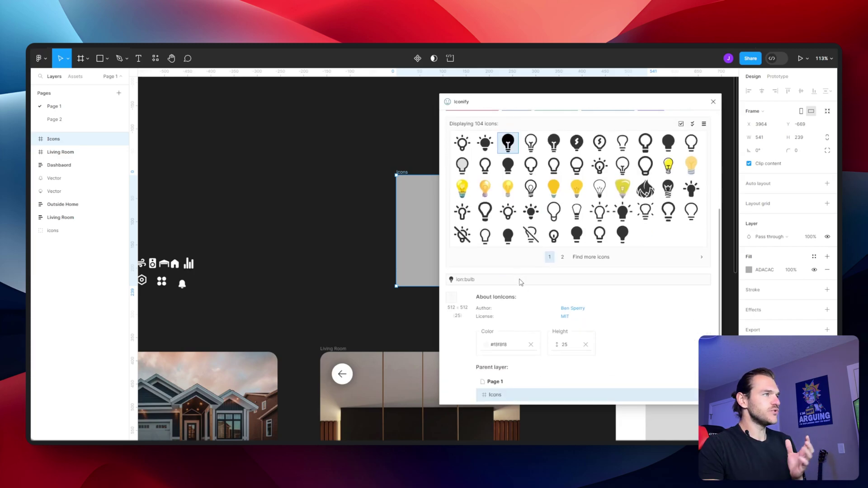
pyautogui.scroll(-1, 523, 295)
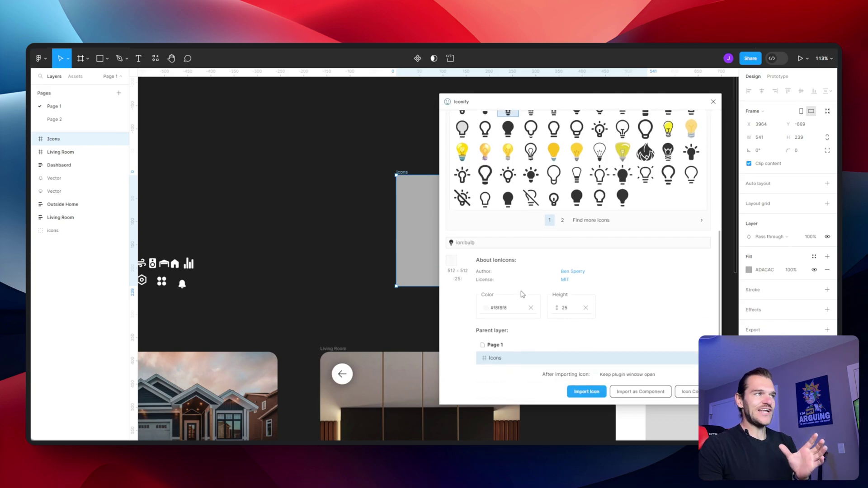
pyautogui.click(508, 308)
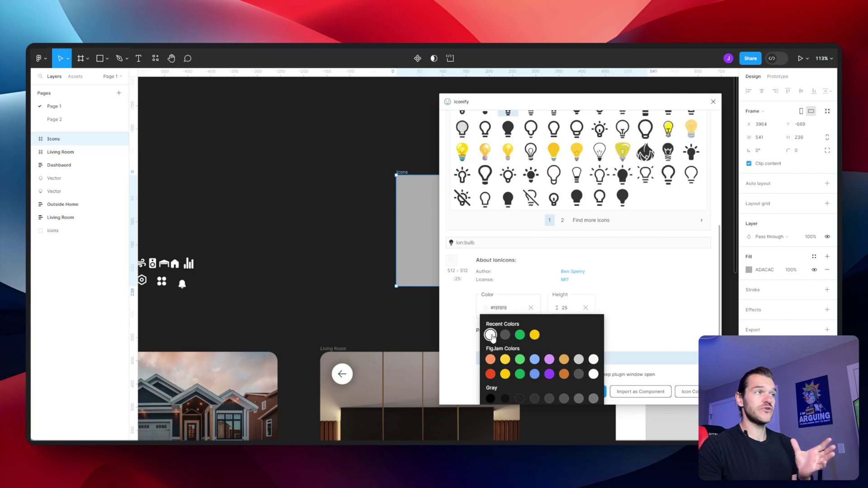
pyautogui.click(593, 374)
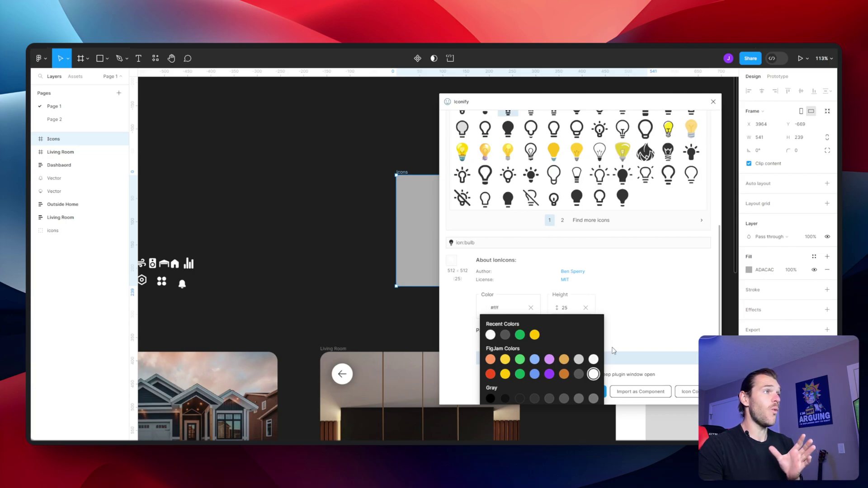
pyautogui.click(507, 308)
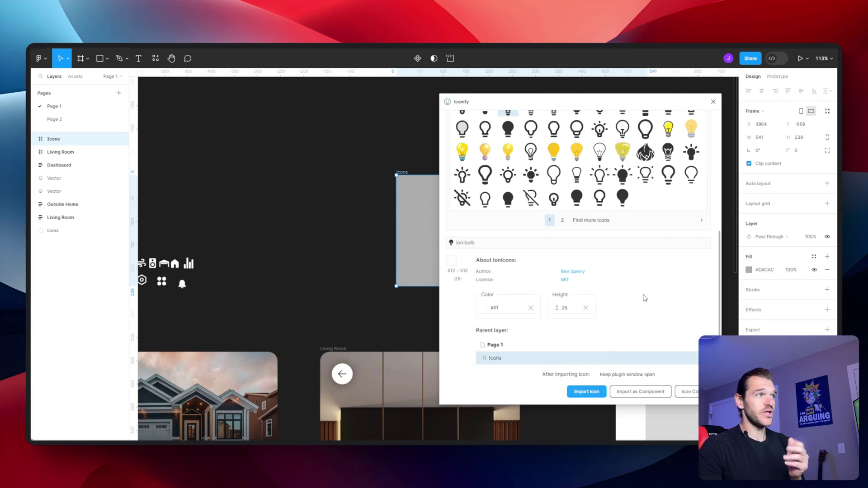
pyautogui.click(571, 308)
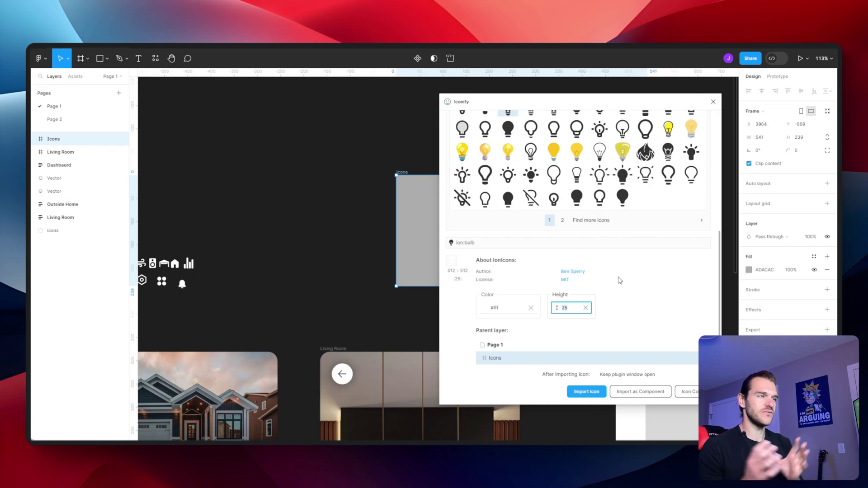
pyautogui.click(584, 395)
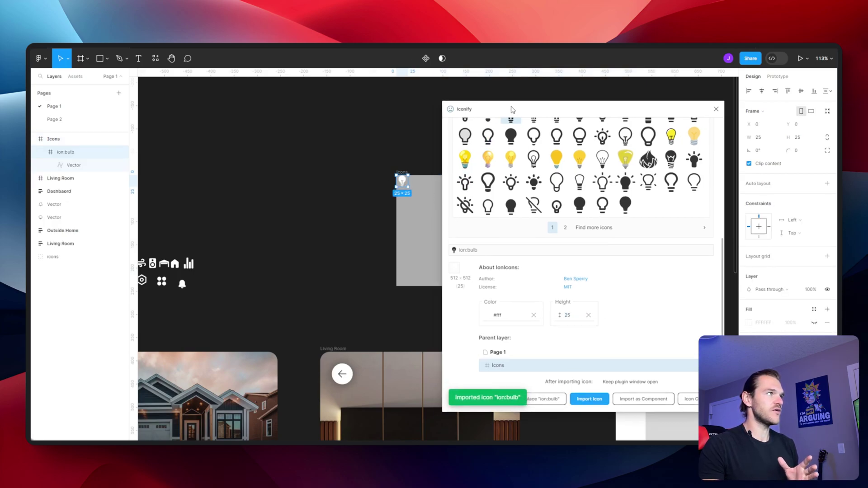
pyautogui.scroll(5, 518, 159)
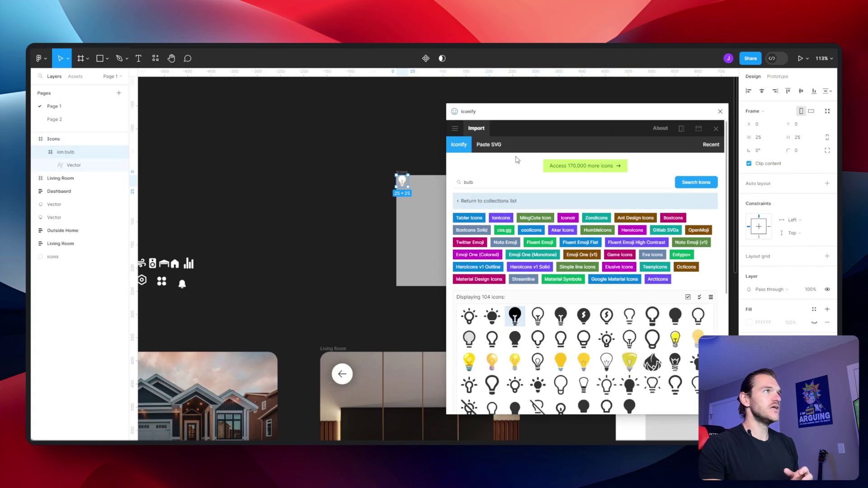
# - Search Iconify for 'plus' and import a white 25 px ic:round-plus icon beside the bulb
pyautogui.doubleClick(483, 184)
pyautogui.press('Return')
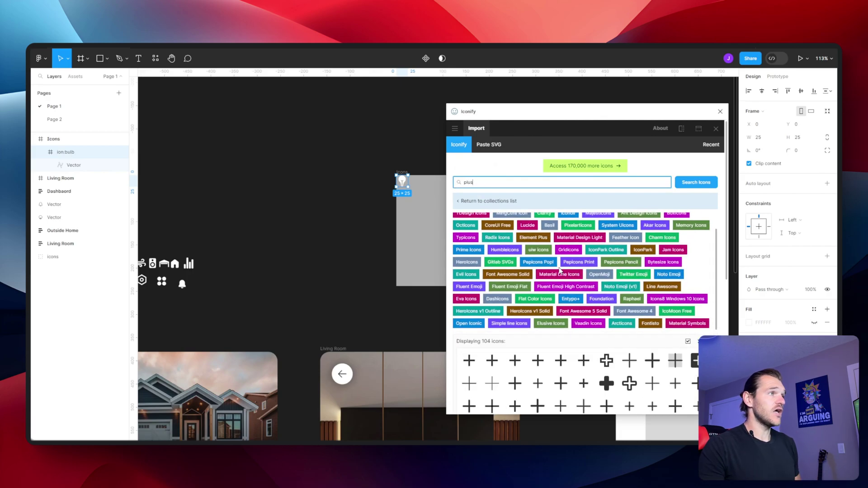
pyautogui.scroll(-3, 540, 359)
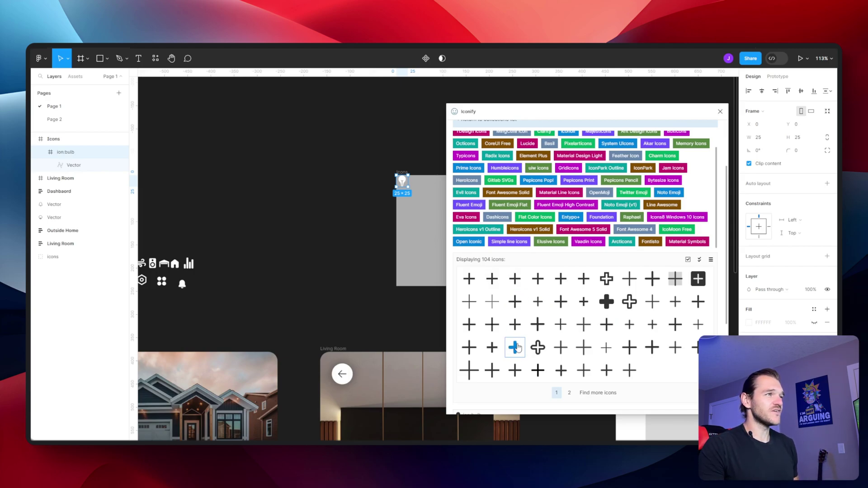
pyautogui.click(516, 279)
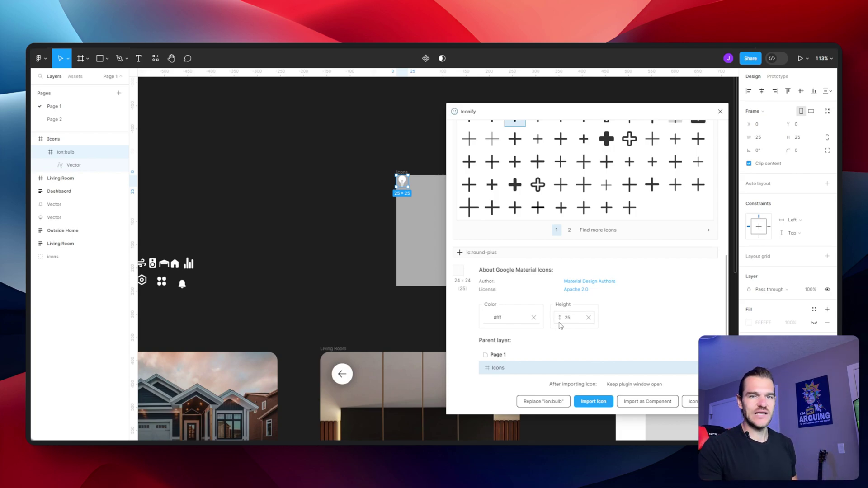
pyautogui.click(496, 318)
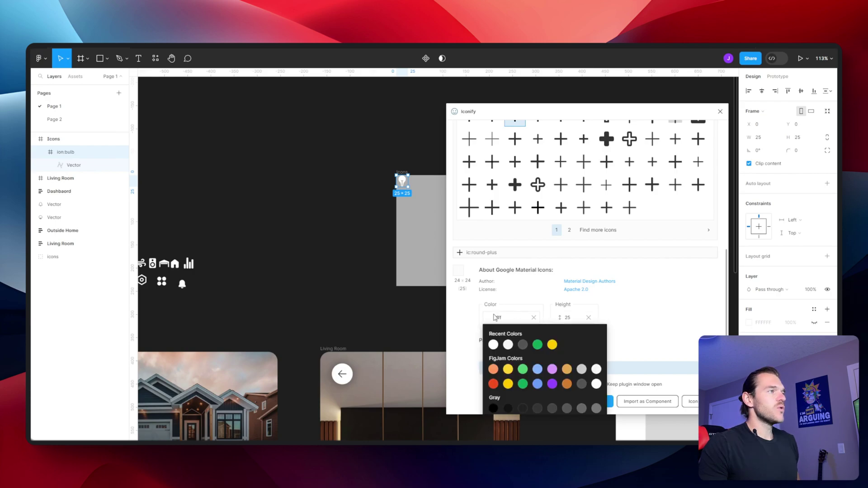
pyautogui.click(684, 322)
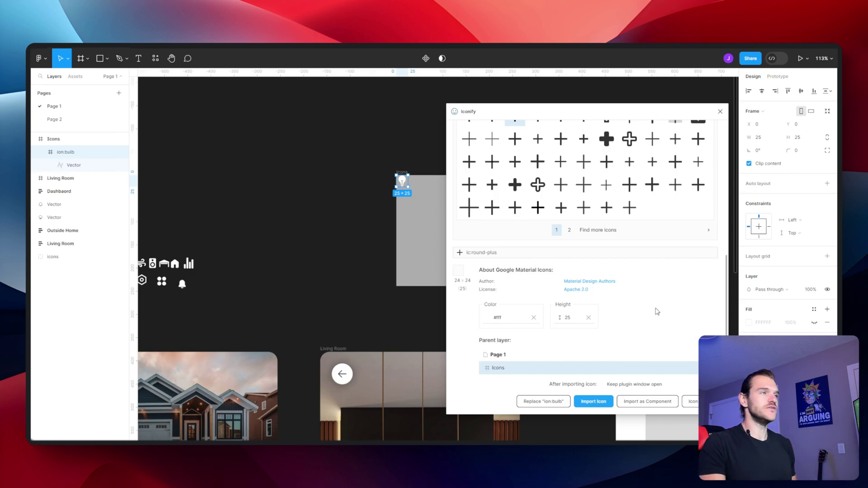
pyautogui.click(587, 405)
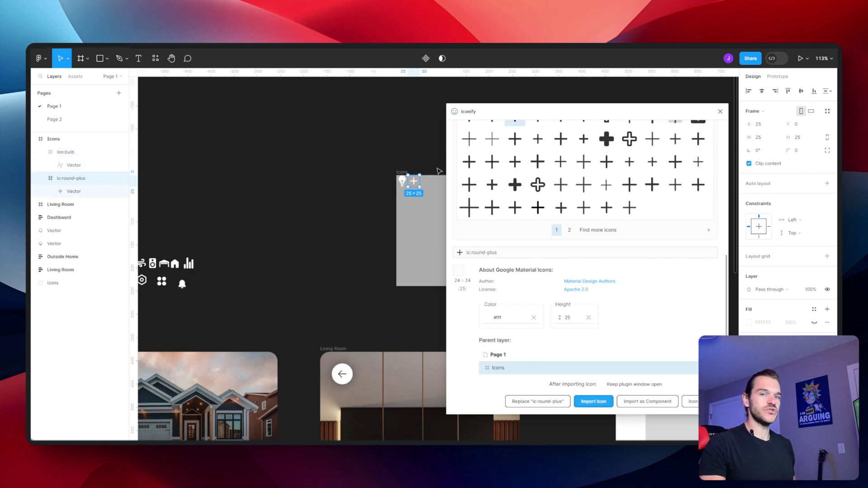
# - Search Iconify for 'notification' and import the white 25px clarity:notification-solid bell icon
pyautogui.scroll(5, 561, 271)
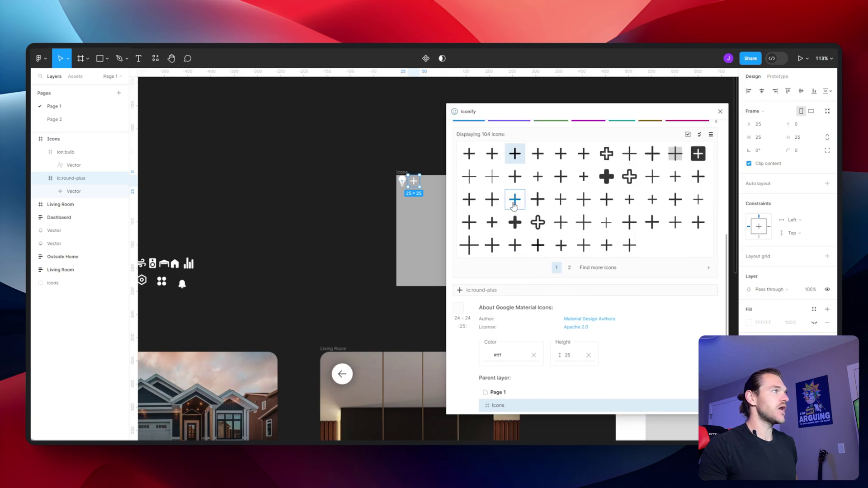
pyautogui.scroll(2, 522, 189)
pyautogui.tripleClick(534, 183)
pyautogui.write('notic')
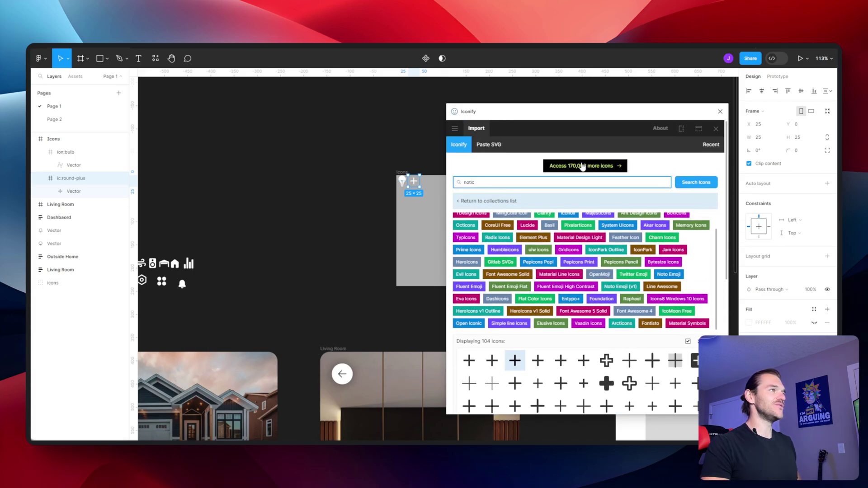
pyautogui.press('BackSpace')
pyautogui.press('BackSpace')
pyautogui.press('BackSpace')
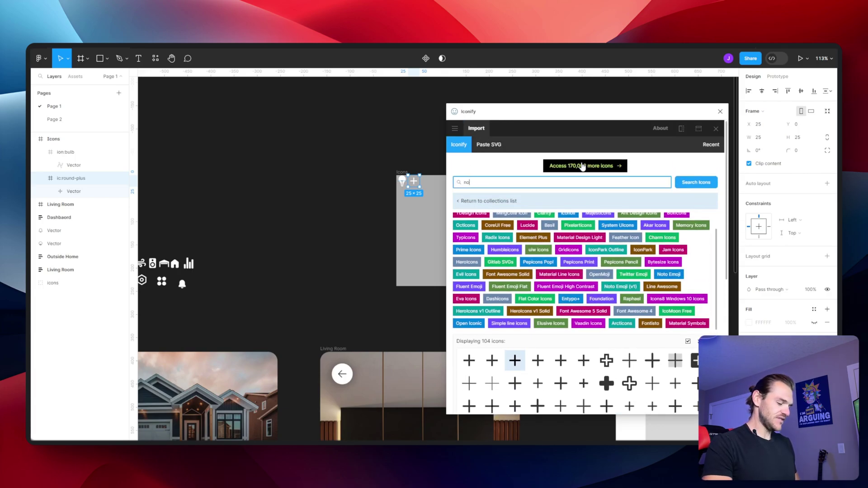
pyautogui.write('tification')
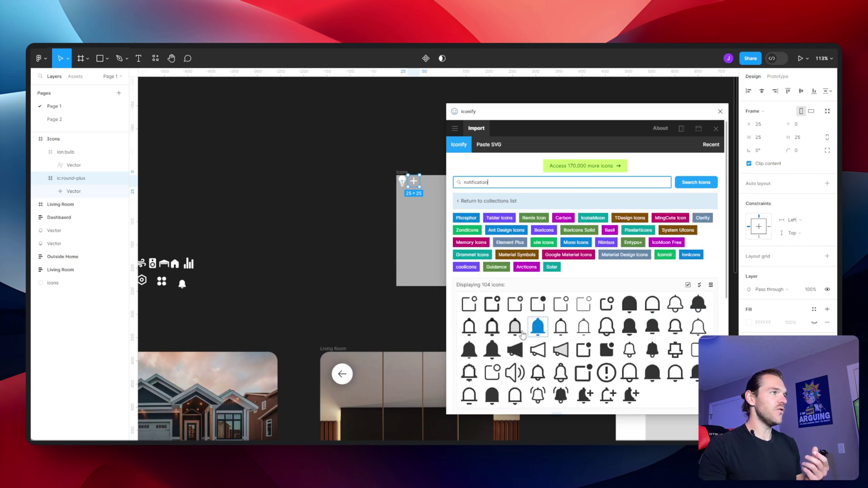
pyautogui.click(470, 349)
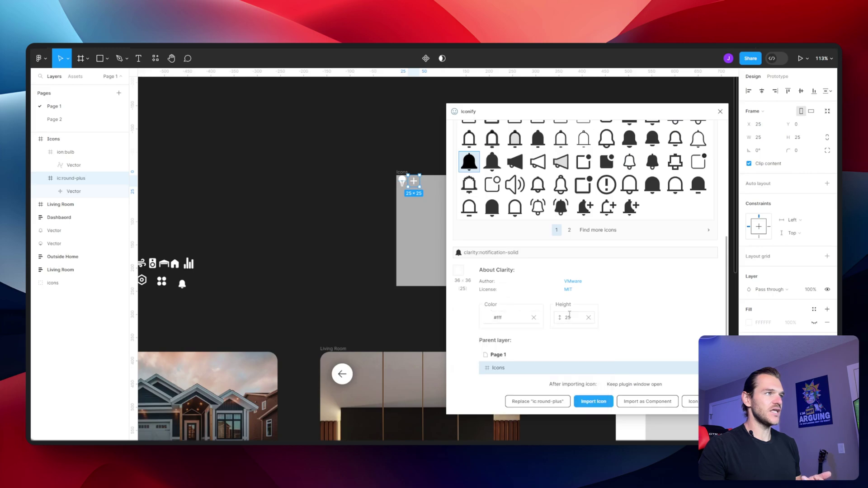
pyautogui.click(587, 403)
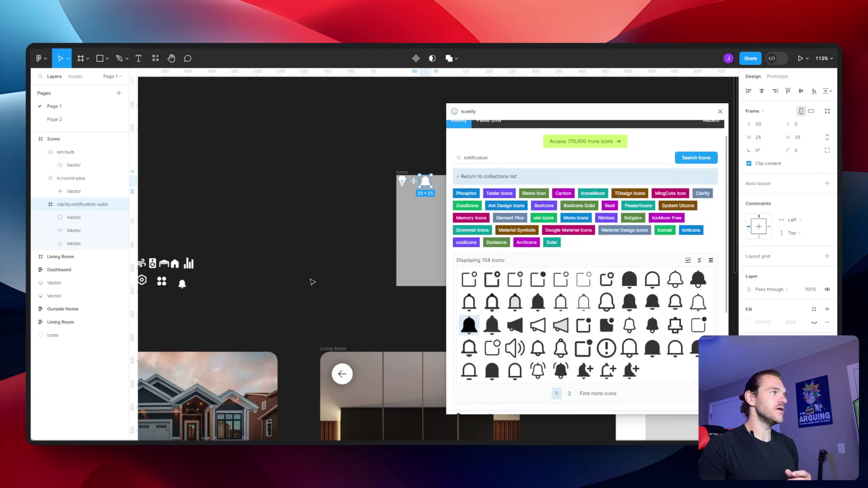
# - Close Iconify, select the gray Icons frame, and relaunch the Iconify plugin
pyautogui.click(721, 111)
pyautogui.moveTo(265, 308); pyautogui.dragTo(515, 92)
pyautogui.hscroll(5, 515, 92)
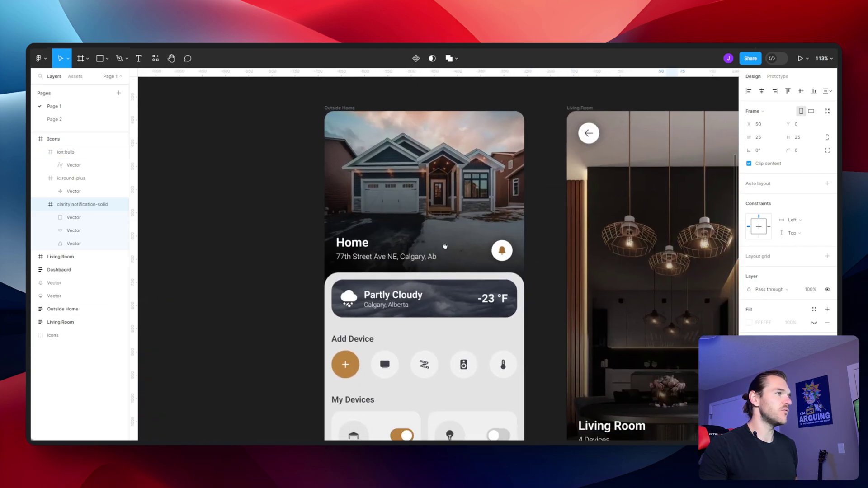
pyautogui.scroll(4, 419, 270)
pyautogui.scroll(2, 419, 271)
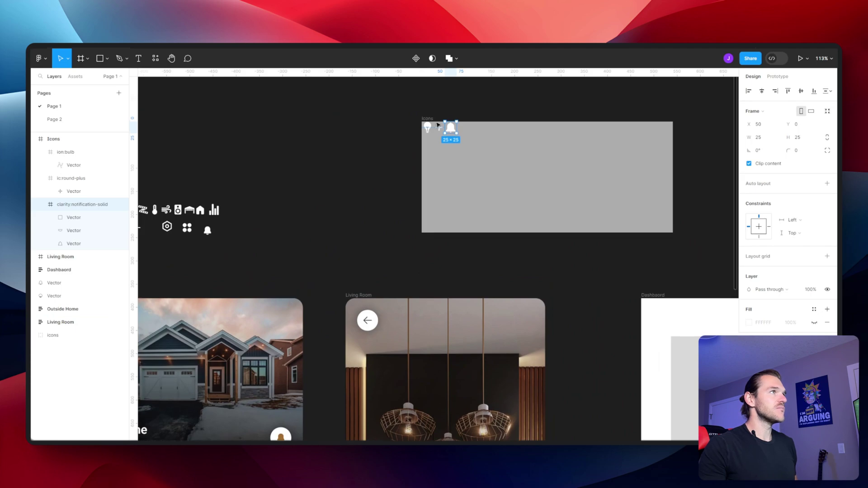
pyautogui.click(428, 118)
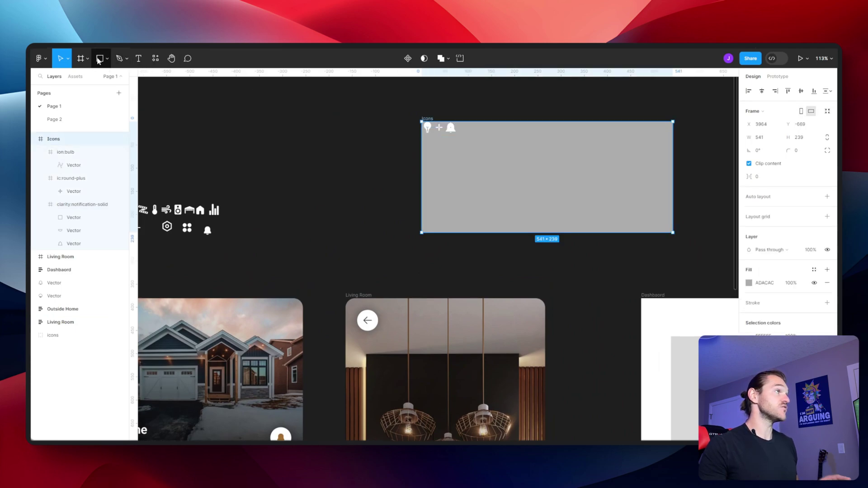
pyautogui.click(155, 62)
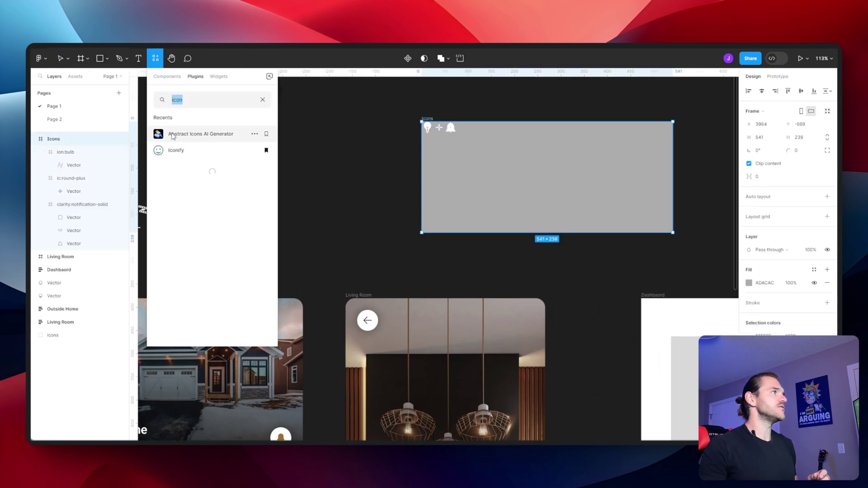
pyautogui.click(176, 151)
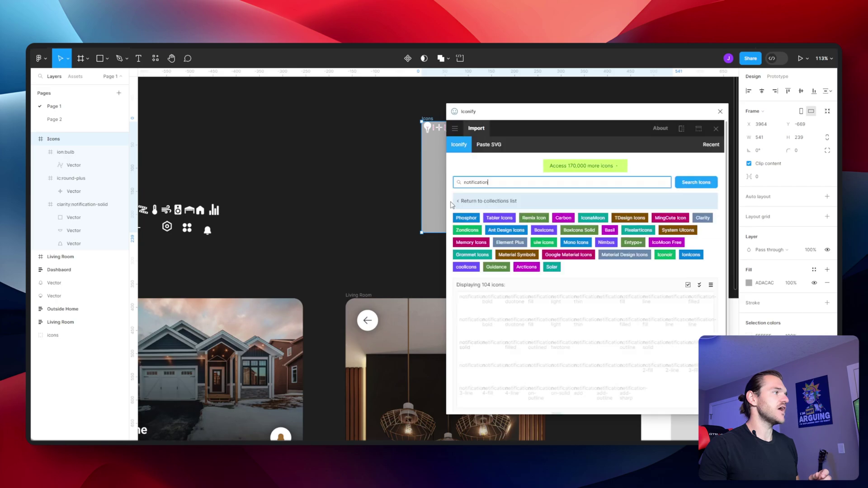
# - Search 'weather' and import the white material-symbols:weather-snowy icon into the Icons frame
pyautogui.doubleClick(488, 184)
pyautogui.write('weather')
pyautogui.press('Return')
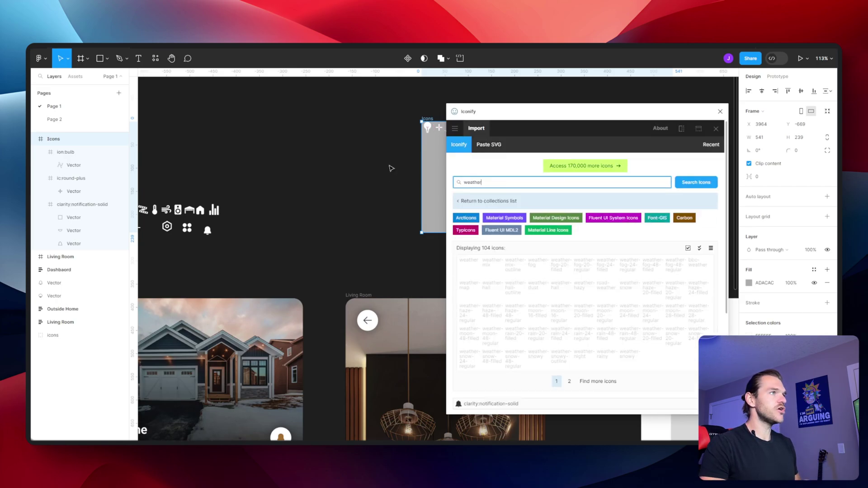
pyautogui.click(538, 350)
pyautogui.click(511, 318)
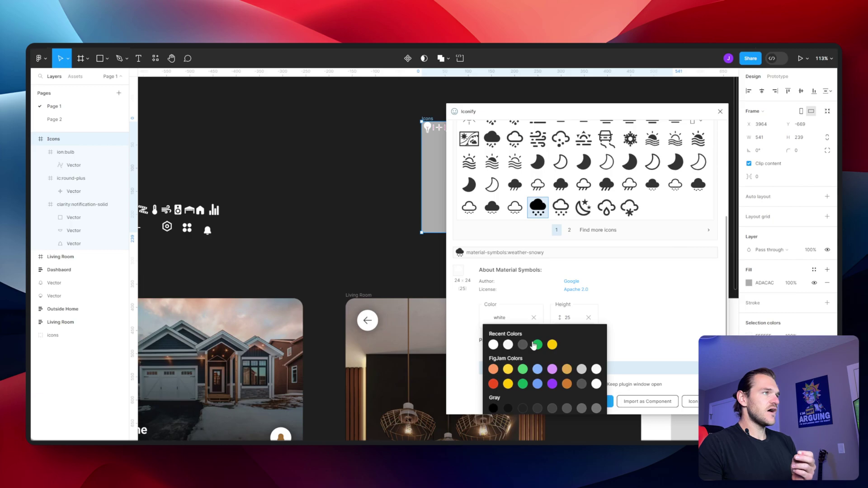
pyautogui.click(584, 401)
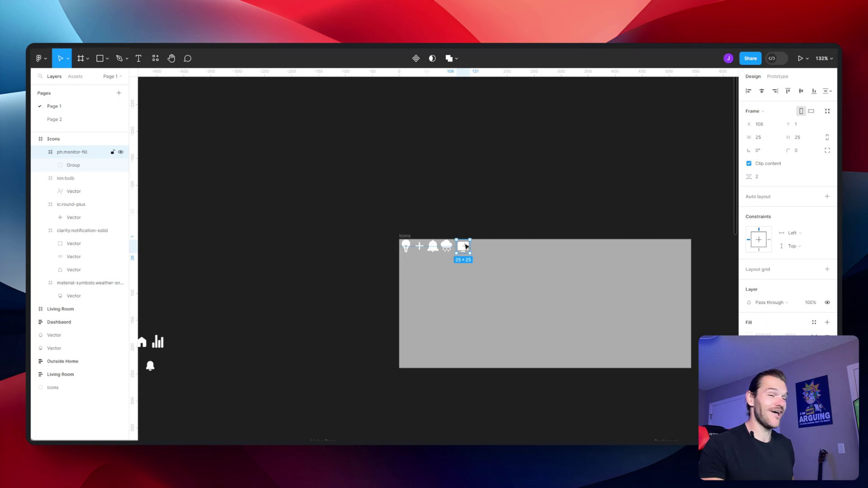
# - Select all five icons, ungroup them out of their icon frames, then deselect
pyautogui.moveTo(485, 245); pyautogui.dragTo(405, 247)
pyautogui.rightClick(405, 248)
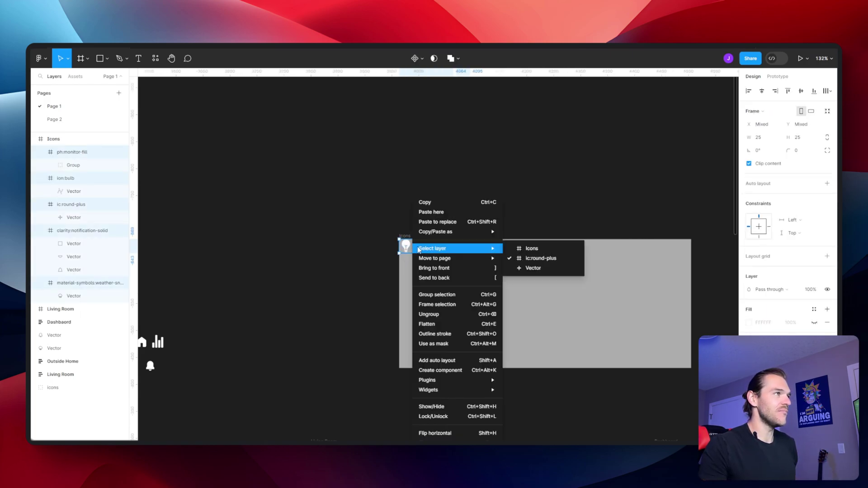
pyautogui.click(445, 317)
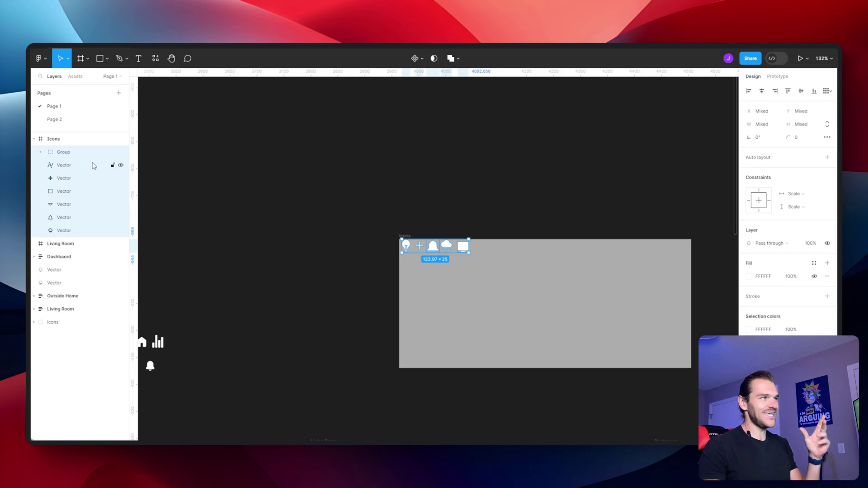
pyautogui.click(430, 215)
pyautogui.moveTo(434, 291); pyautogui.dragTo(539, 262)
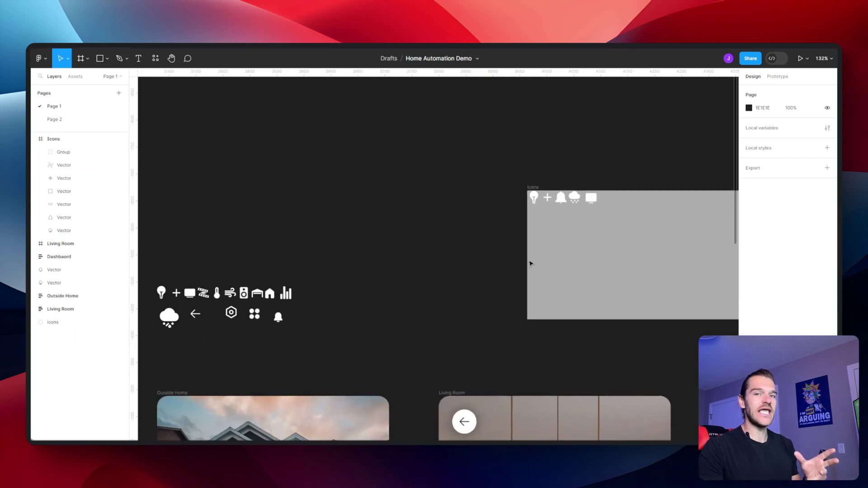
# - Pan the canvas to inspect the five icons and the nearby room designs
pyautogui.moveTo(427, 281); pyautogui.dragTo(512, 252)
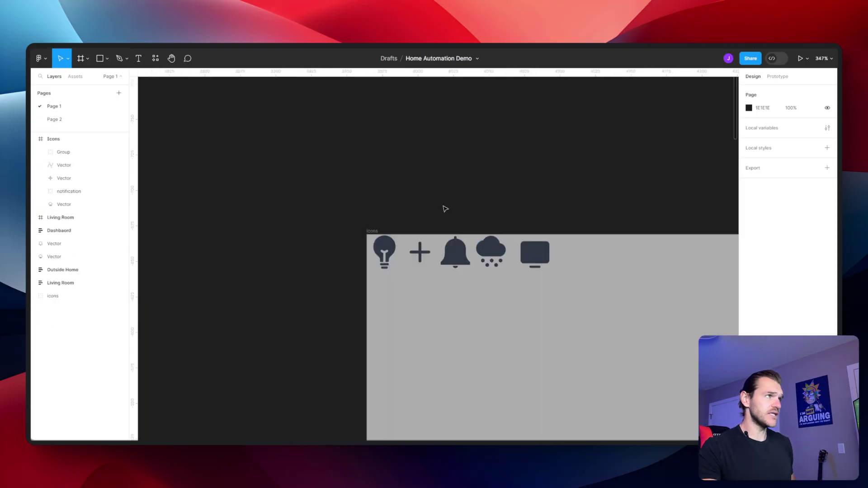
# - Zoom out and pan down to the Outside Home dashboard with its weather and device cards
pyautogui.scroll(-5, 445, 210)
pyautogui.moveTo(373, 291); pyautogui.dragTo(508, 175)
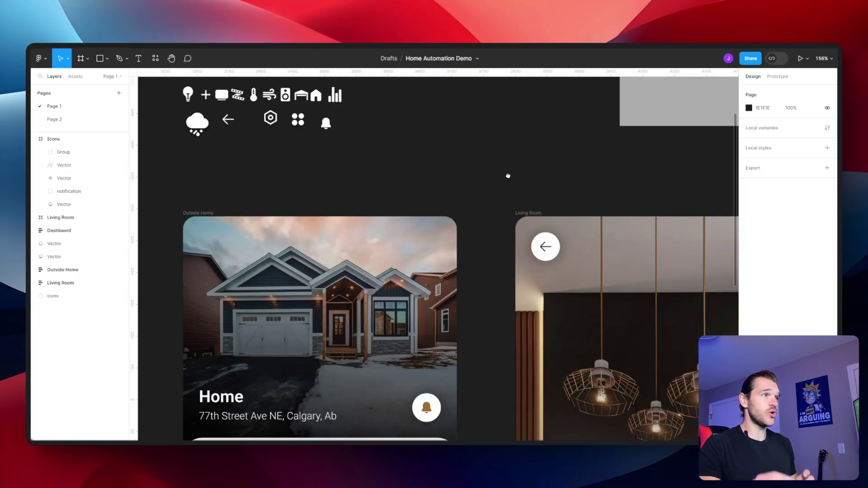
pyautogui.scroll(-5, 441, 280)
pyautogui.hscroll(-2, 441, 281)
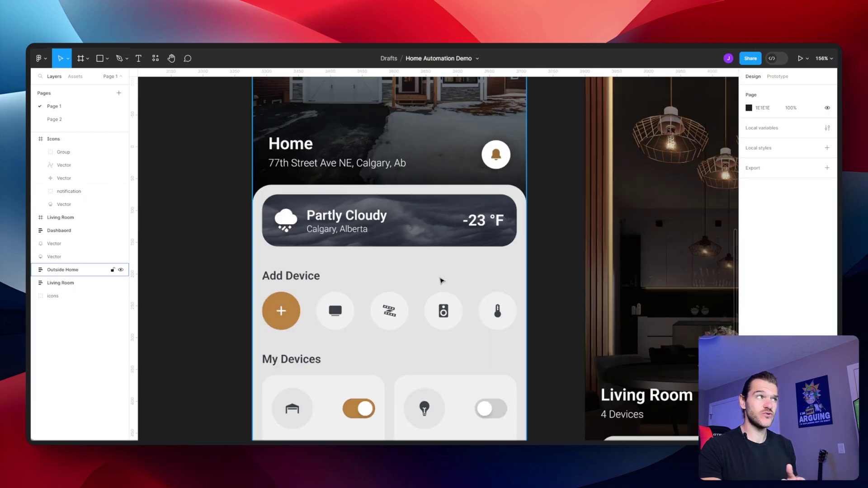
pyautogui.scroll(-1, 442, 280)
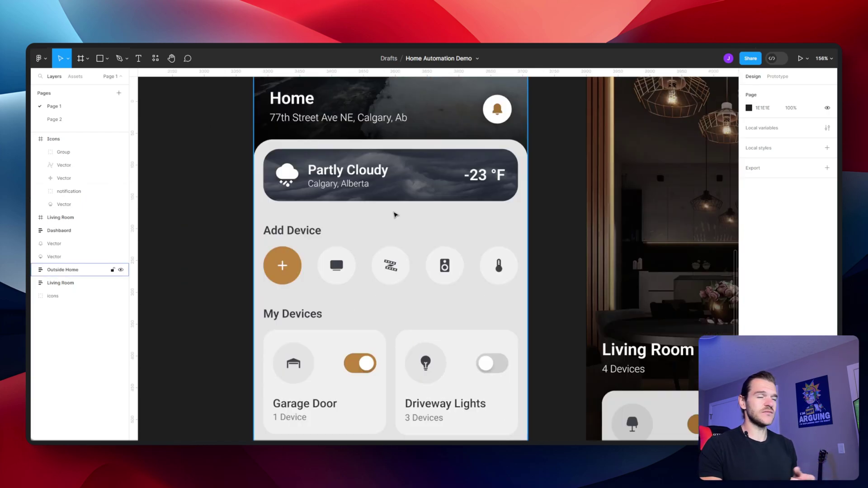